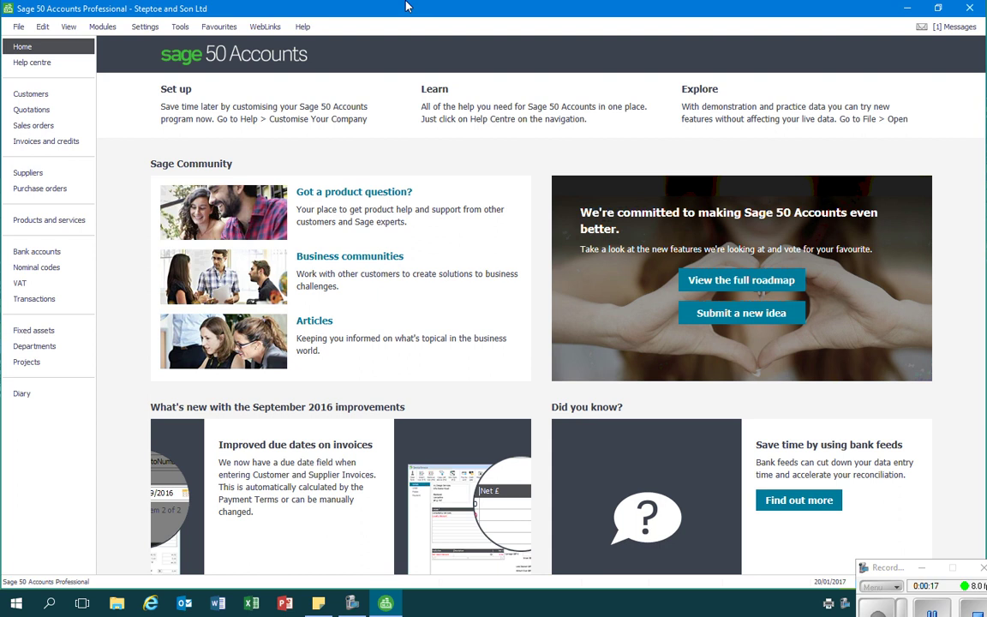
- Open a new Bank payment from the 1230 Petty Cash account
{"action": "left_click", "coordinate": [34, 251]}
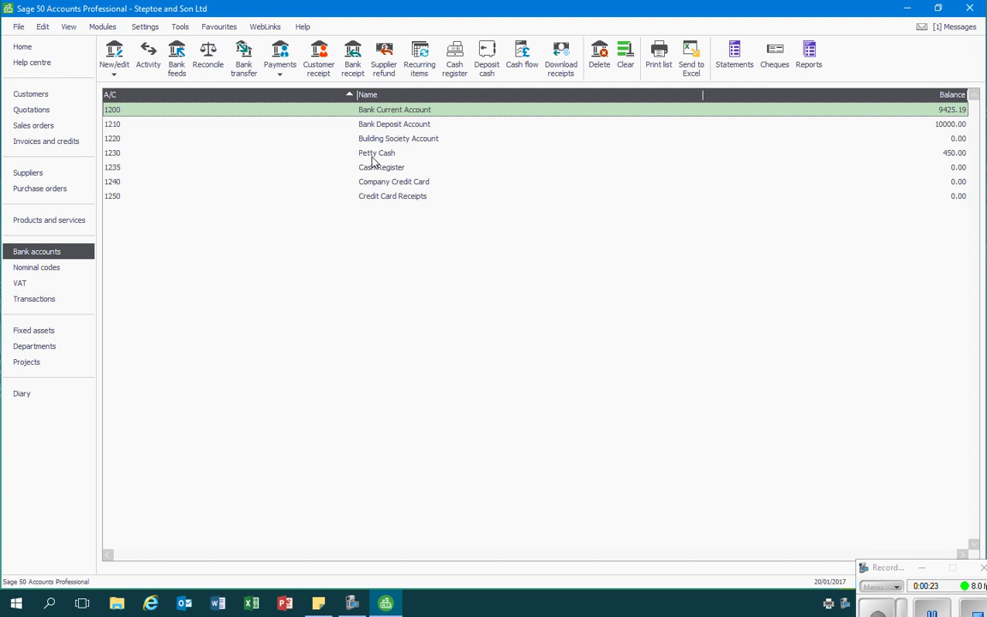
{"action": "left_click", "coordinate": [339, 149]}
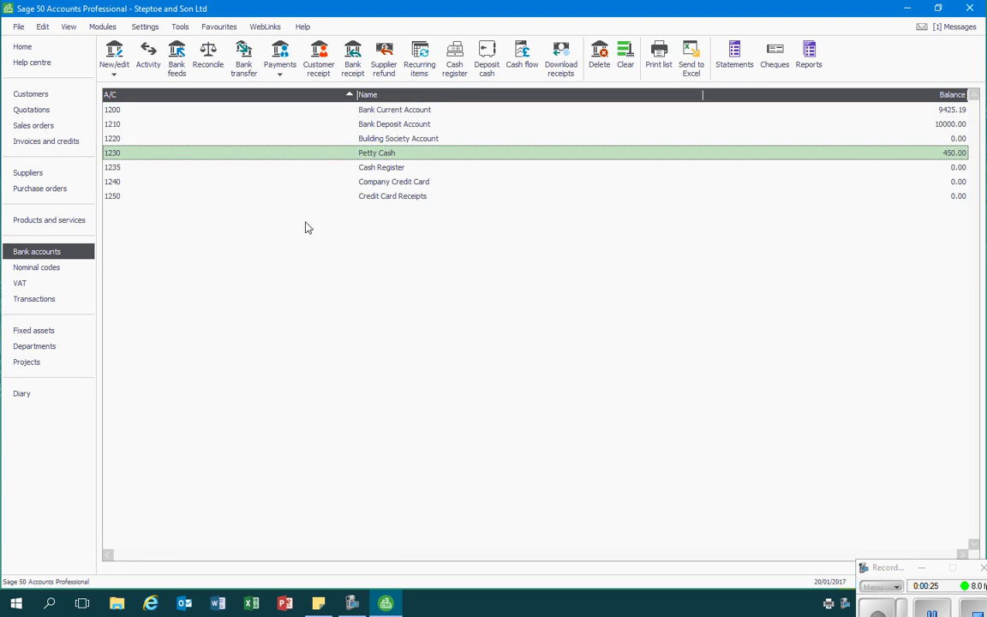
{"action": "left_click", "coordinate": [291, 78]}
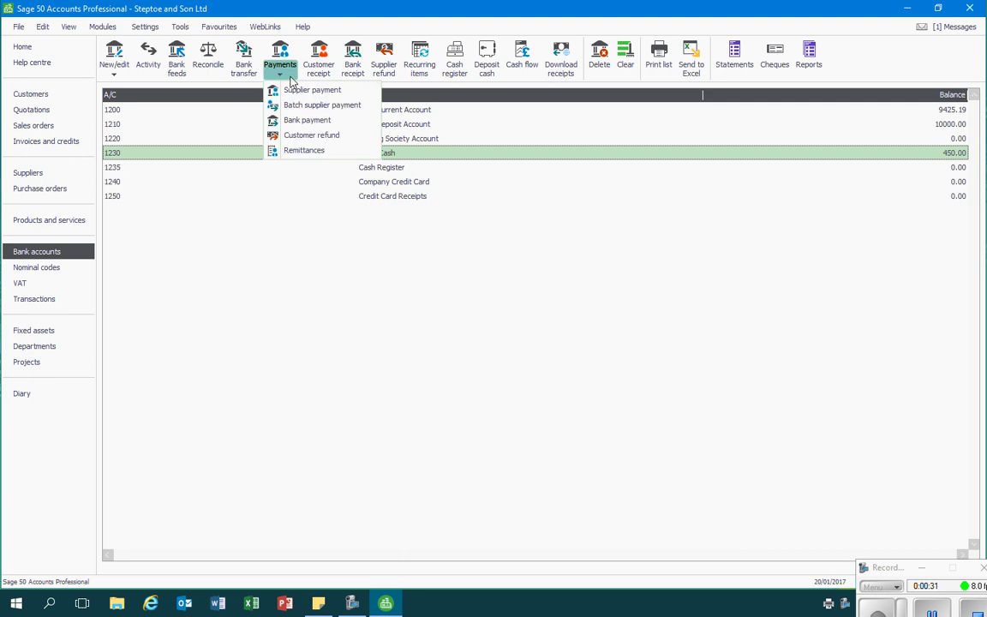
{"action": "left_click", "coordinate": [317, 121]}
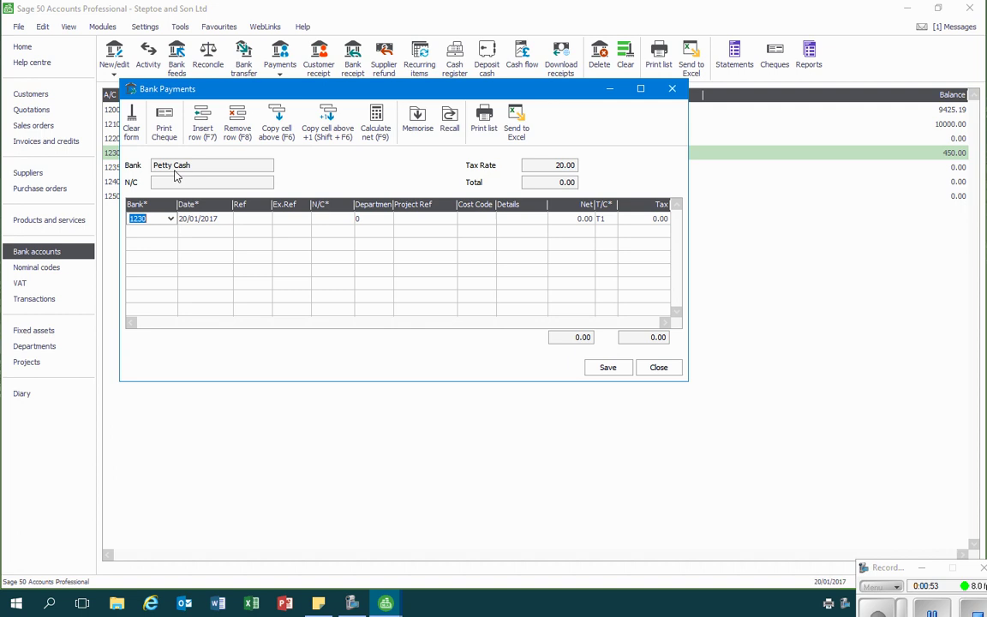
- Keep bank 1230 Petty Cash, date the row 15/01/2017 and give it reference PC133
{"action": "left_click", "coordinate": [171, 218]}
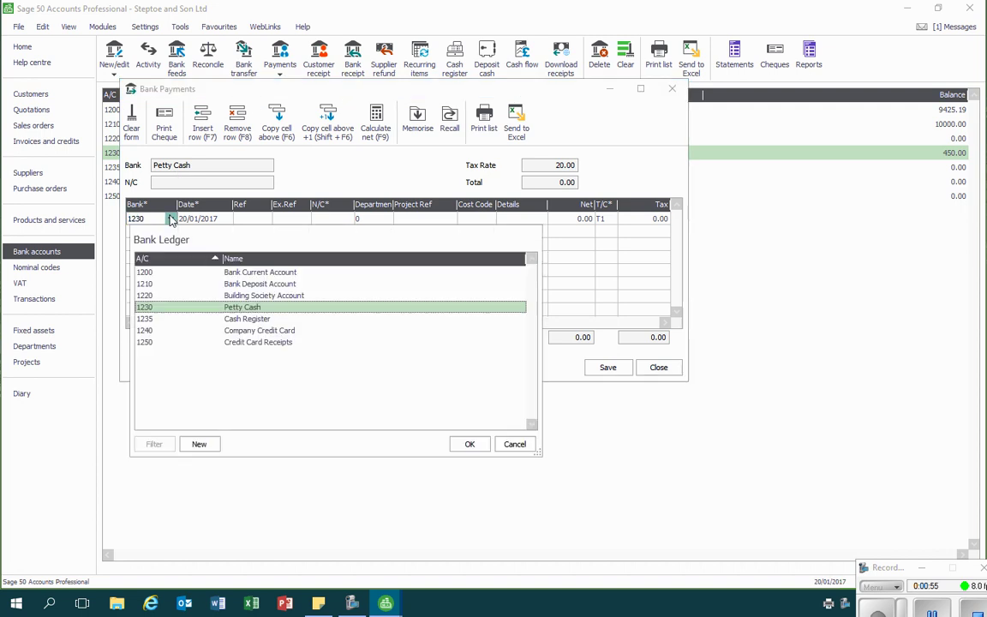
{"action": "double_click", "coordinate": [213, 314]}
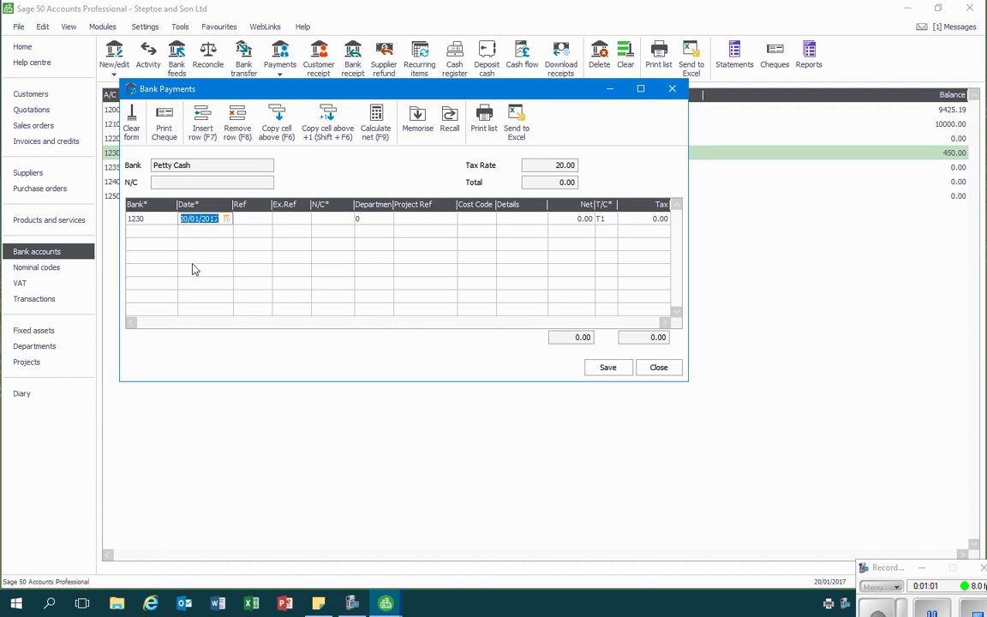
{"action": "type", "text": "15/01/2017"}
{"action": "key", "text": "Tab"}
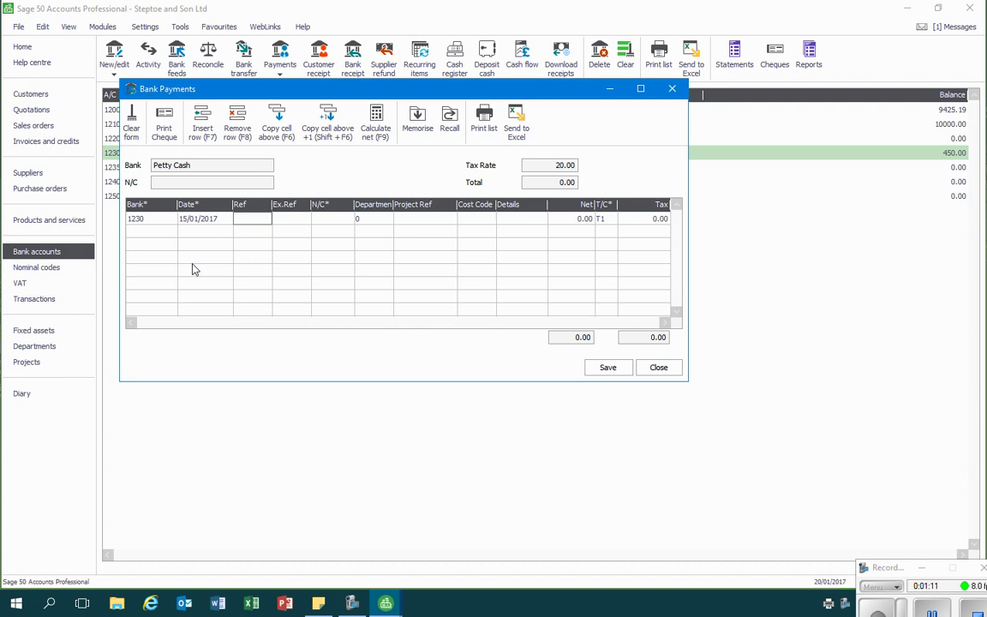
{"action": "type", "text": "PC133"}
{"action": "key", "text": "Tab"}
{"action": "key", "text": "Tab"}
- Pick nominal code 7501 Postage and stationery from the name-sorted nominal list
{"action": "left_click", "coordinate": [347, 219]}
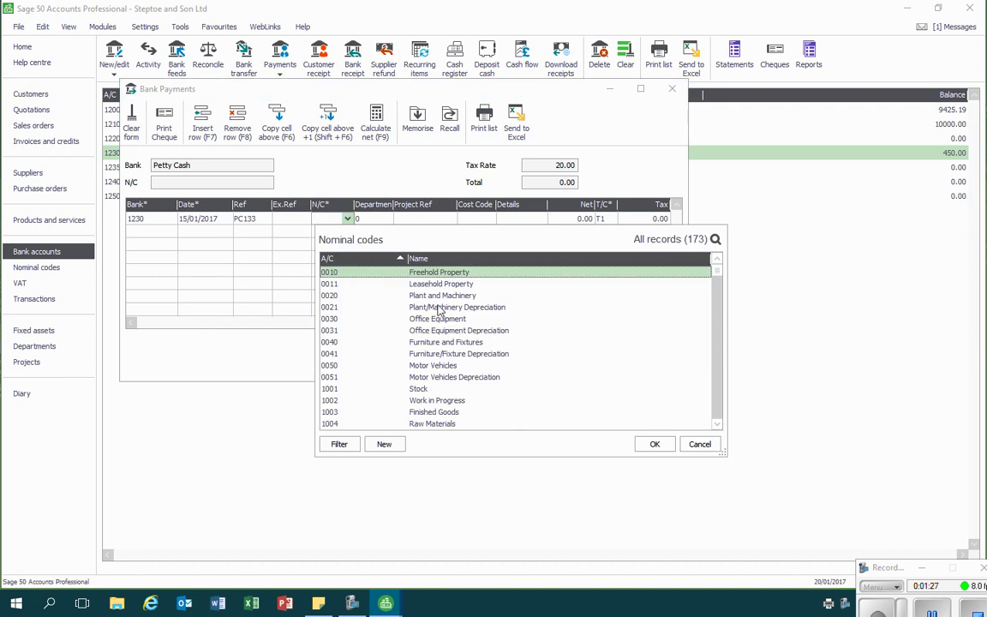
{"action": "left_click", "coordinate": [437, 259]}
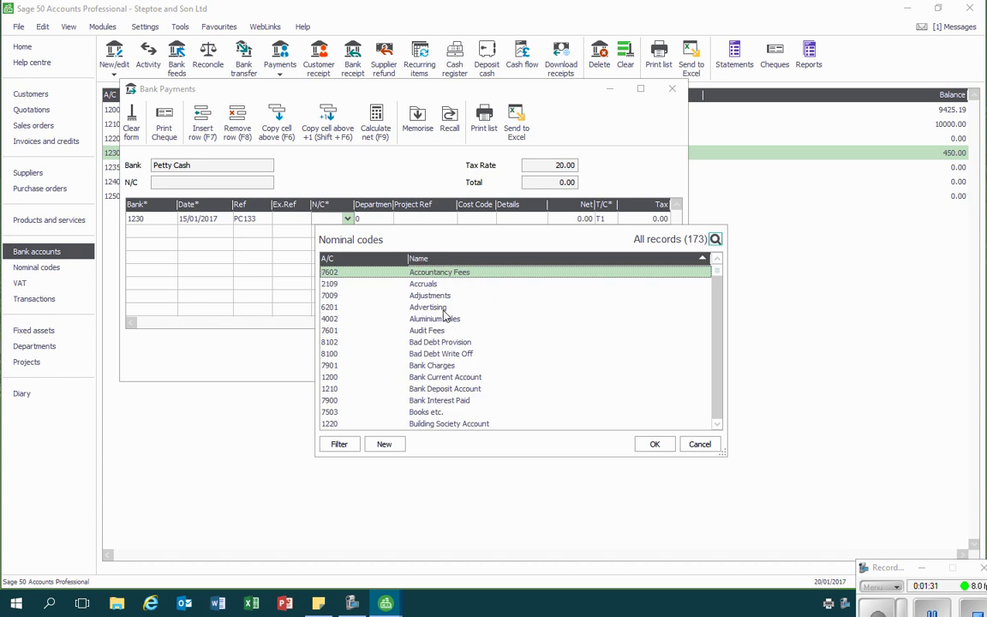
{"action": "key", "text": "Down"}
{"action": "key", "text": "Down"}
{"action": "key", "text": "Down"}
{"action": "key", "text": "Down"}
{"action": "key", "text": "Down"}
{"action": "key", "text": "Down"}
{"action": "key", "text": "Down"}
{"action": "key", "text": "Down"}
{"action": "key", "text": "Down"}
{"action": "key", "text": "Down"}
{"action": "key", "text": "Down"}
{"action": "key", "text": "Down"}
{"action": "key", "text": "Down"}
{"action": "key", "text": "Down"}
{"action": "key", "text": "Down"}
{"action": "key", "text": "Down"}
{"action": "key", "text": "Down"}
{"action": "key", "text": "Down"}
{"action": "key", "text": "Down"}
{"action": "key", "text": "Down"}
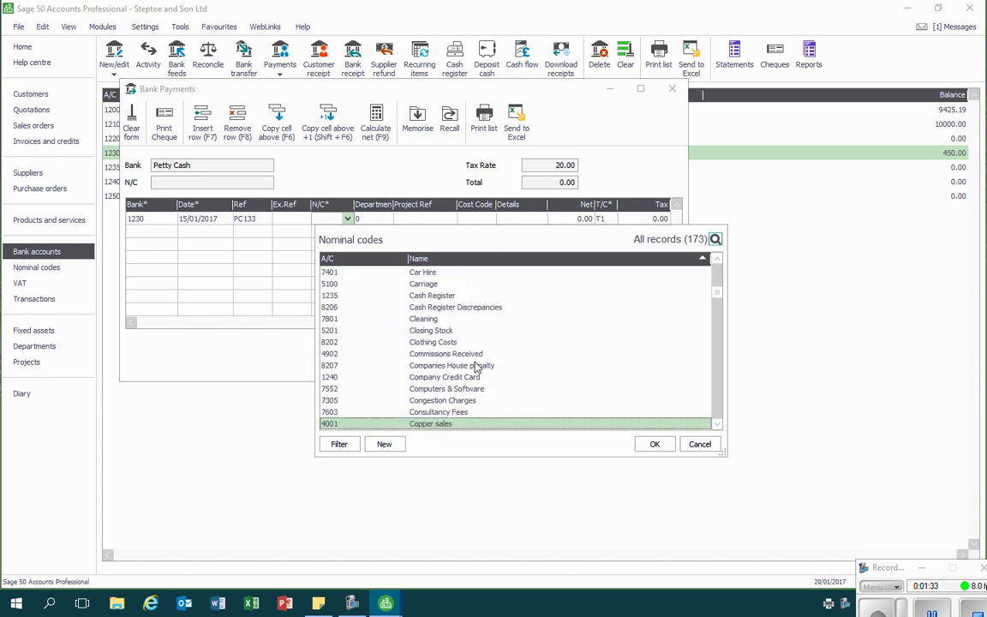
{"action": "scroll", "coordinate": [470, 375], "scroll_direction": "down", "scroll_amount": 12}
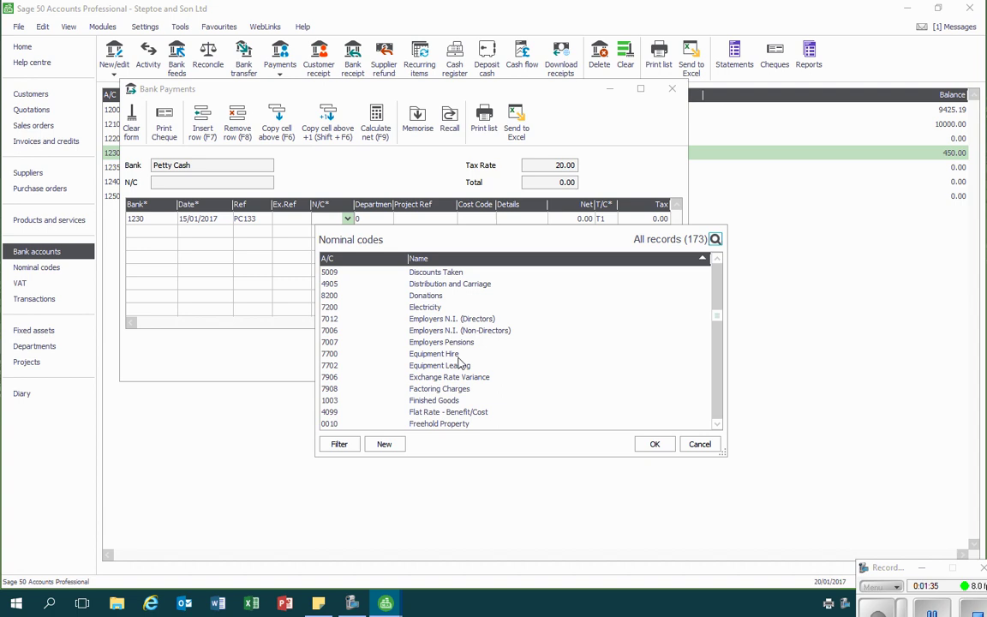
{"action": "key", "text": "Down"}
{"action": "key", "text": "Down"}
{"action": "key", "text": "Down"}
{"action": "key", "text": "Down"}
{"action": "key", "text": "Down"}
{"action": "key", "text": "Down"}
{"action": "key", "text": "Down"}
{"action": "key", "text": "Down"}
{"action": "key", "text": "Down"}
{"action": "key", "text": "Down"}
{"action": "key", "text": "Down"}
{"action": "key", "text": "Down"}
{"action": "key", "text": "Down"}
{"action": "key", "text": "Down"}
{"action": "key", "text": "Down"}
{"action": "key", "text": "Down"}
{"action": "key", "text": "Down"}
{"action": "key", "text": "Down"}
{"action": "key", "text": "Down"}
{"action": "key", "text": "Down"}
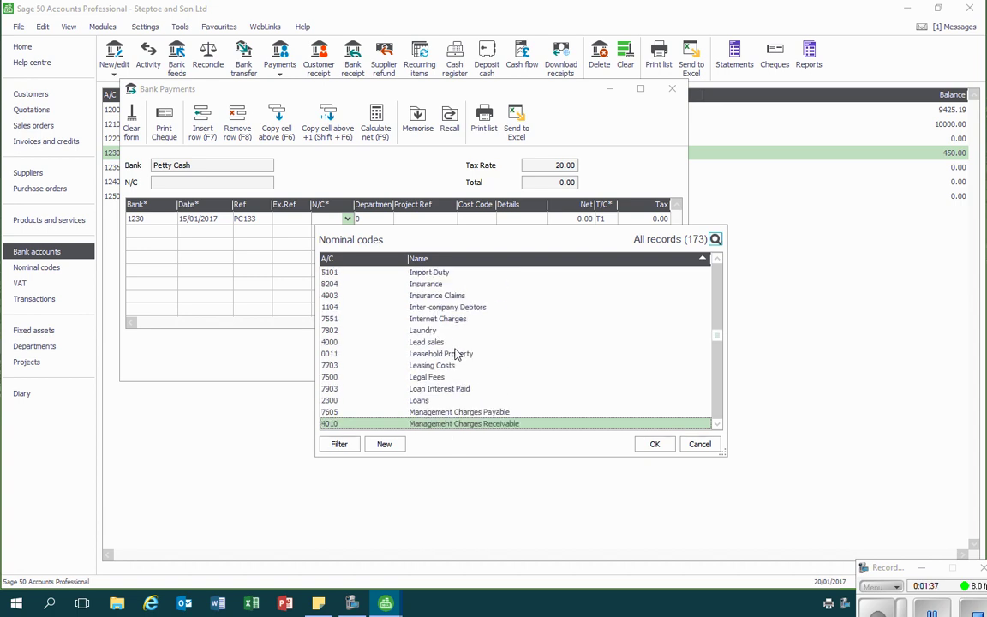
{"action": "key", "text": "Down"}
{"action": "key", "text": "Down"}
{"action": "key", "text": "Down"}
{"action": "key", "text": "Down"}
{"action": "key", "text": "Down"}
{"action": "key", "text": "Down"}
{"action": "key", "text": "Down"}
{"action": "key", "text": "Down"}
{"action": "key", "text": "Down"}
{"action": "key", "text": "Down"}
{"action": "key", "text": "Down"}
{"action": "key", "text": "Down"}
{"action": "key", "text": "Down"}
{"action": "key", "text": "Down"}
{"action": "key", "text": "Down"}
{"action": "key", "text": "Down"}
{"action": "key", "text": "Down"}
{"action": "key", "text": "Down"}
{"action": "key", "text": "Down"}
{"action": "key", "text": "Down"}
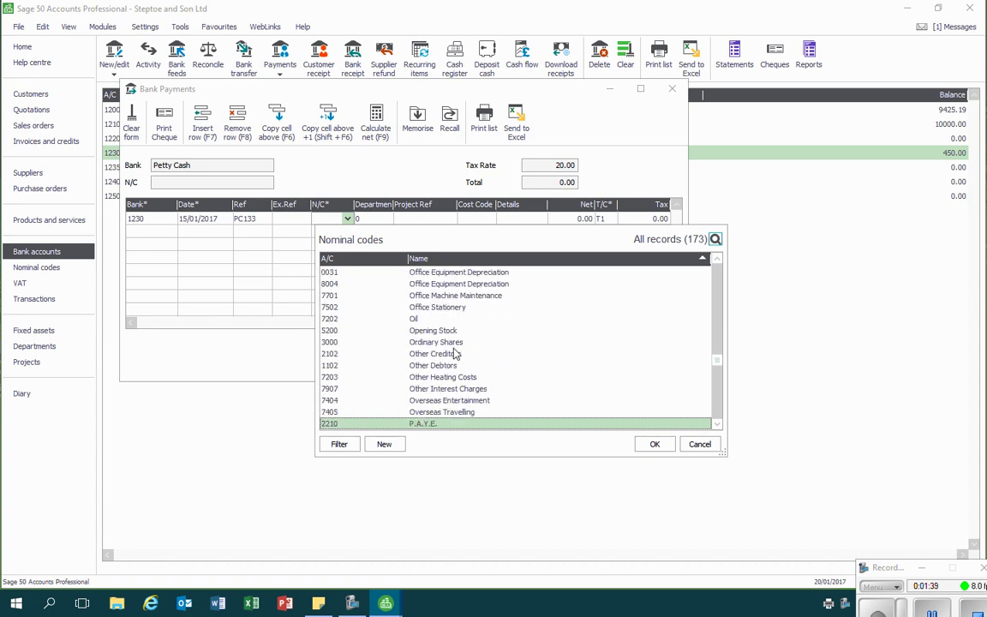
{"action": "key", "text": "Down"}
{"action": "key", "text": "Down"}
{"action": "key", "text": "Down"}
{"action": "key", "text": "Down"}
{"action": "key", "text": "Down"}
{"action": "key", "text": "Down"}
{"action": "key", "text": "Down"}
{"action": "key", "text": "Down"}
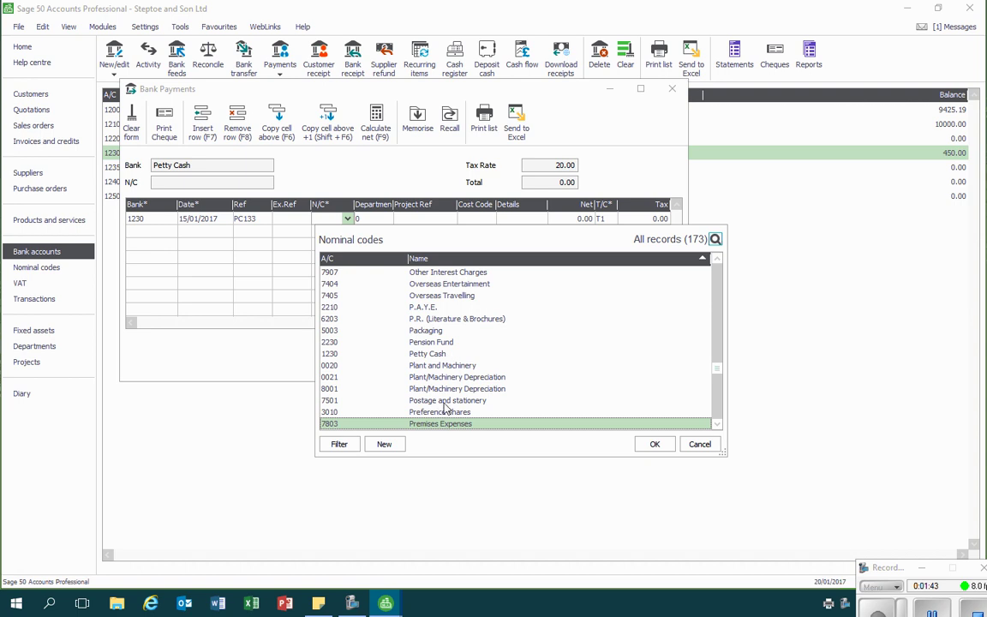
{"action": "left_click", "coordinate": [360, 400]}
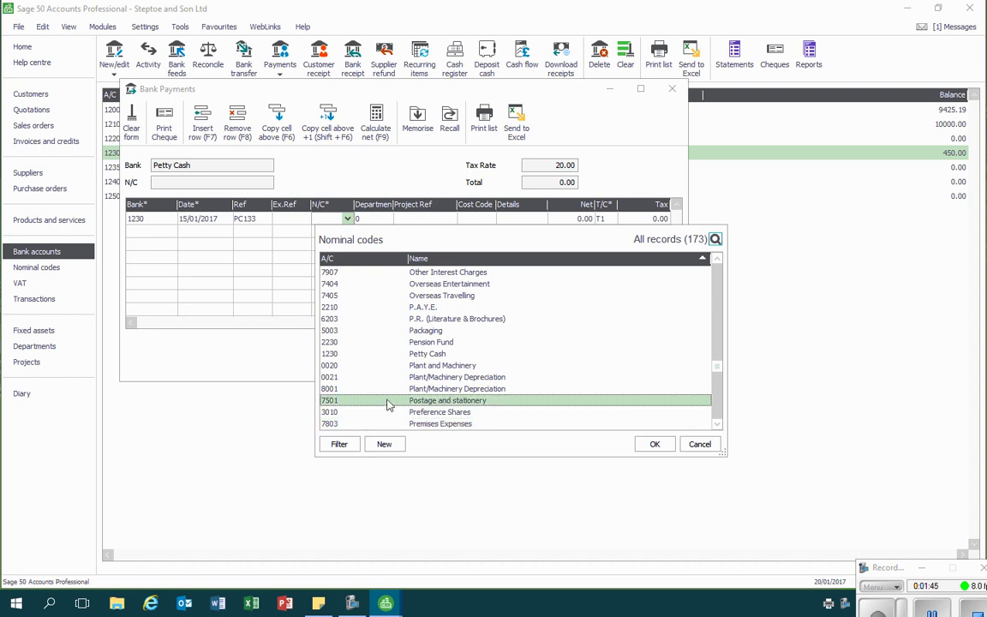
{"action": "left_click", "coordinate": [654, 444]}
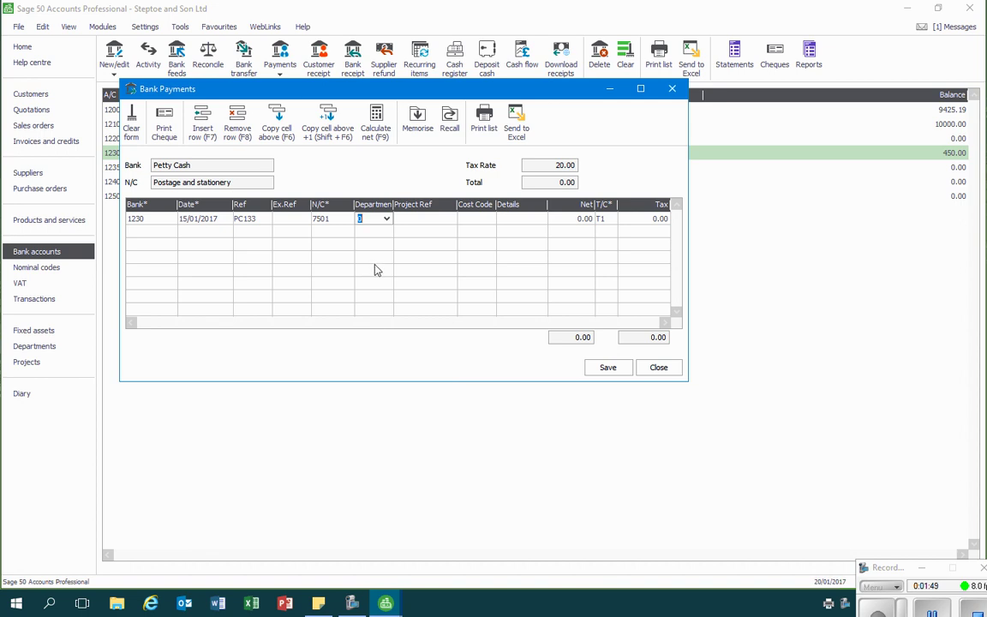
- Keep department 0 and enter 'Postage' as the line details
{"action": "key", "text": "Tab"}
{"action": "key", "text": "Tab"}
{"action": "key", "text": "Tab"}
{"action": "type", "text": "Postage"}
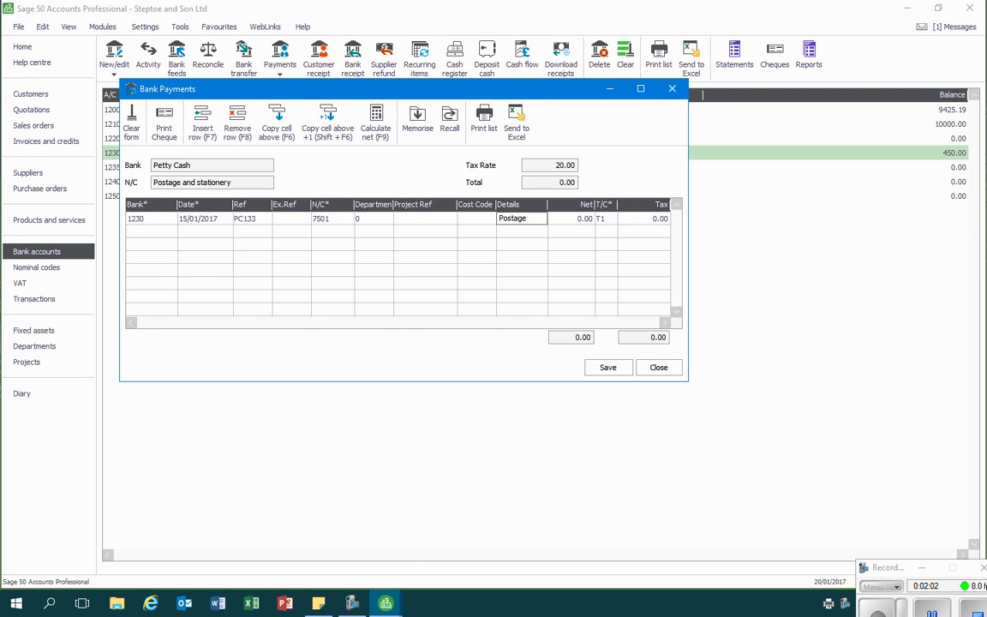
{"action": "key", "text": "Tab"}
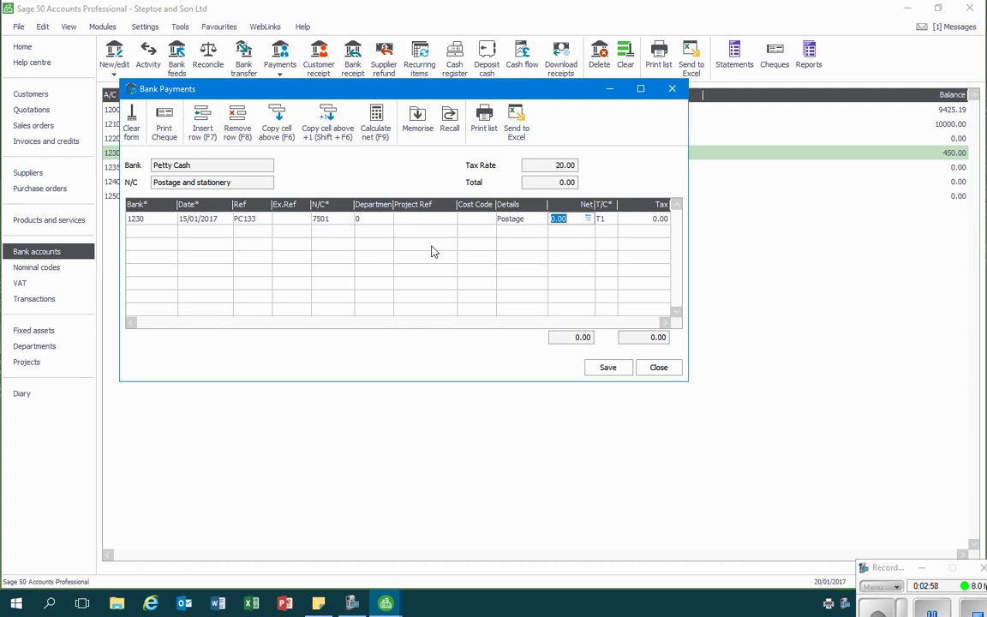
- Enter net 33.70 and apply zero-rate tax code T2 to the postage line
{"action": "type", "text": "33.70"}
{"action": "key", "text": "Tab"}
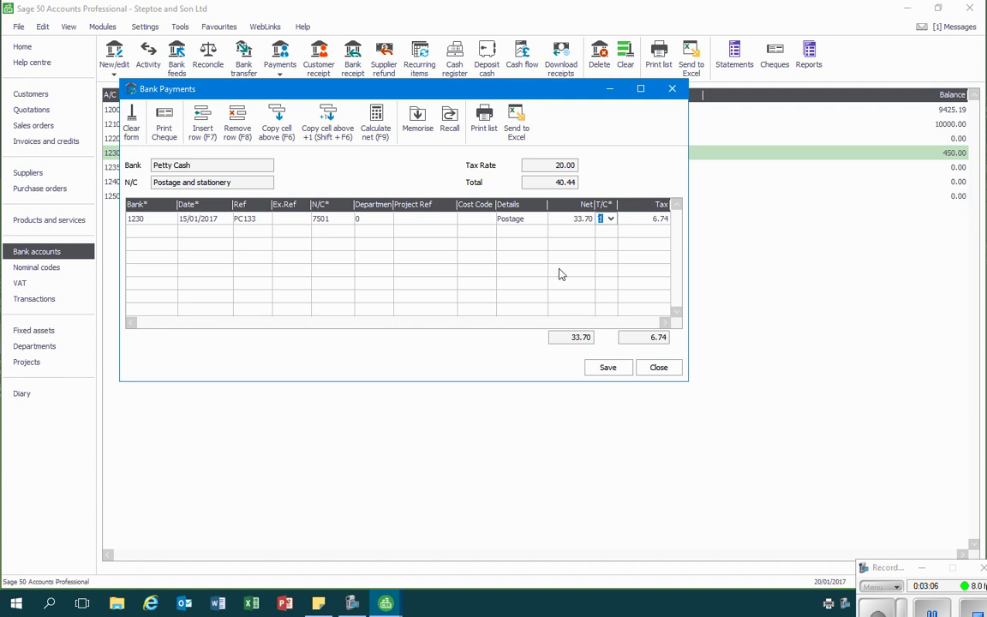
{"action": "left_click", "coordinate": [611, 219]}
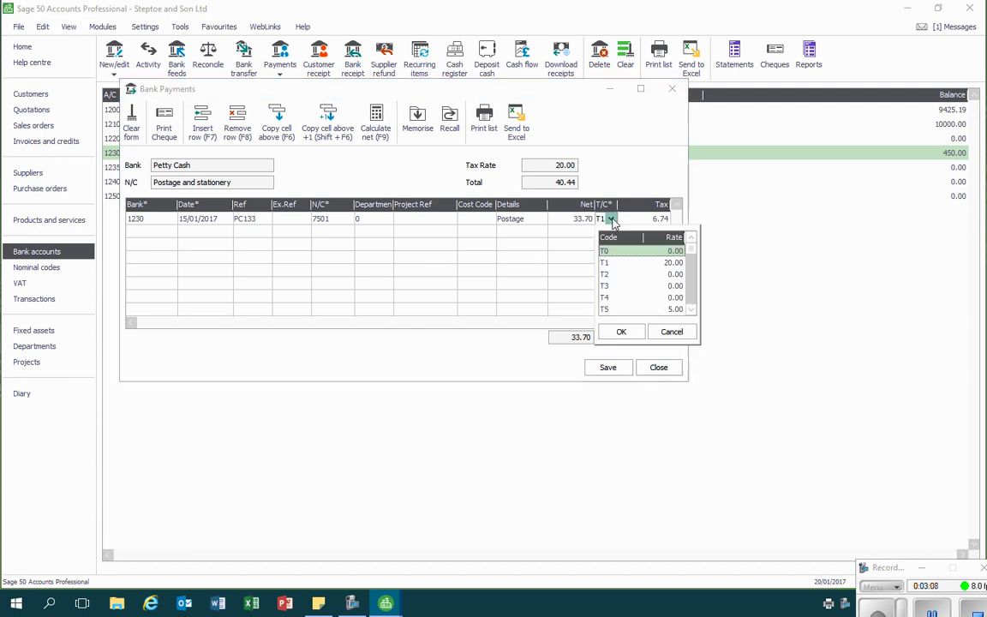
{"action": "left_click", "coordinate": [609, 275]}
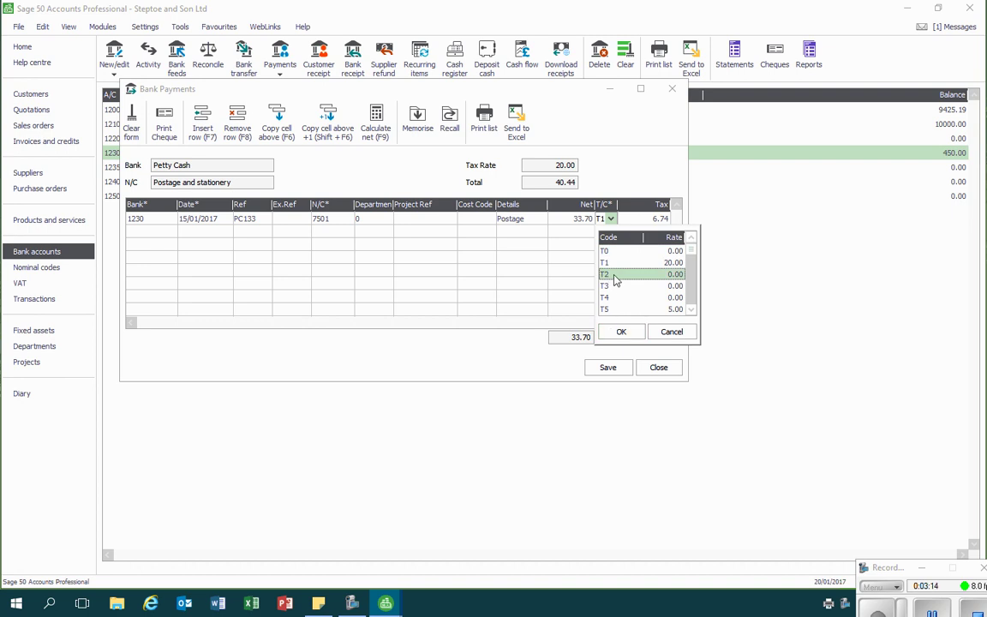
{"action": "left_click", "coordinate": [619, 334]}
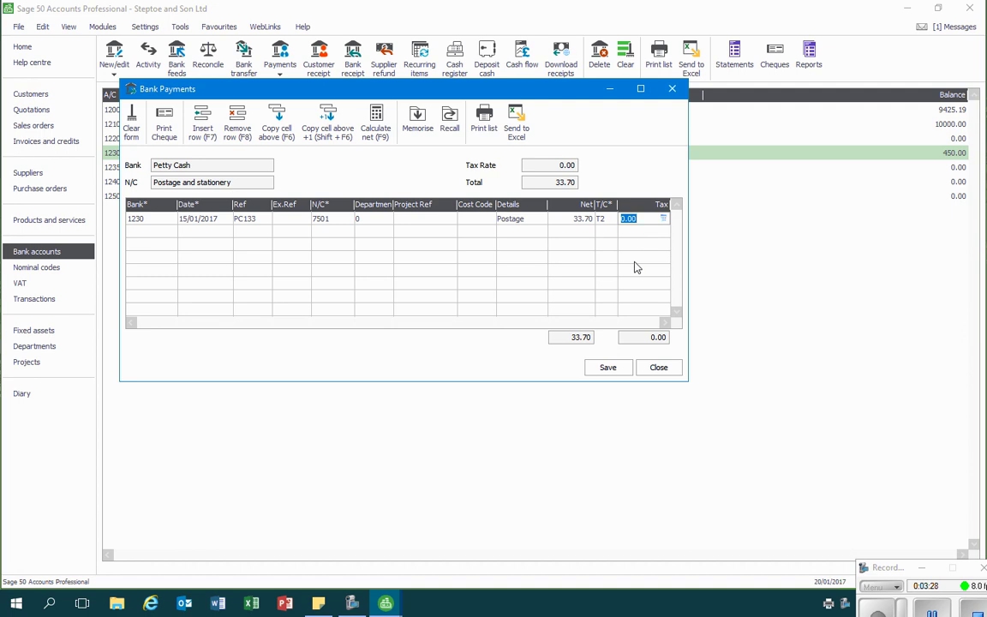
- Save the 33.70 postage payment and close back to the Bank accounts list
{"action": "key", "text": "Tab"}
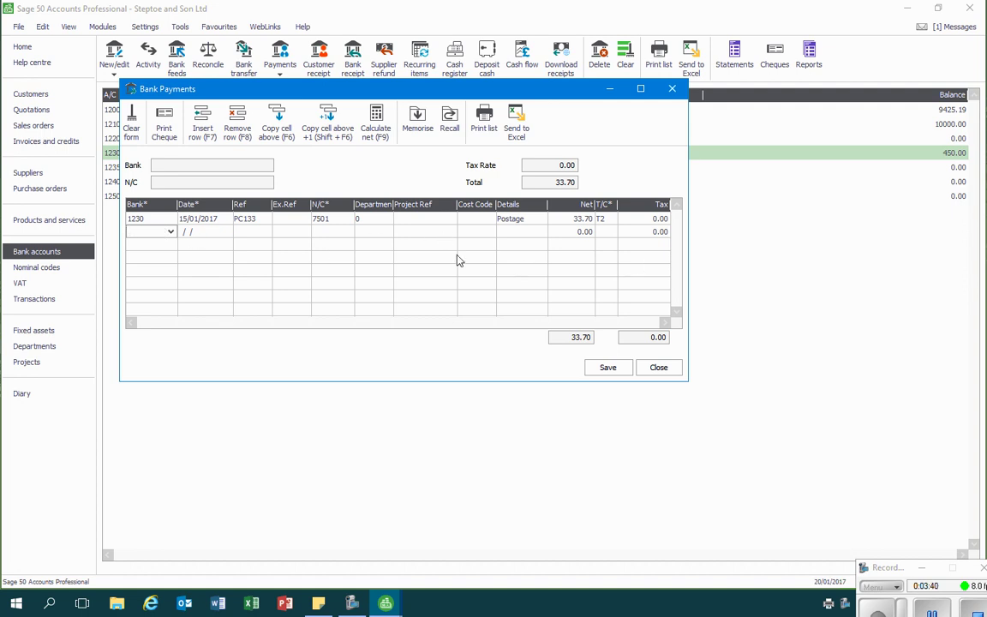
{"action": "left_click", "coordinate": [616, 370]}
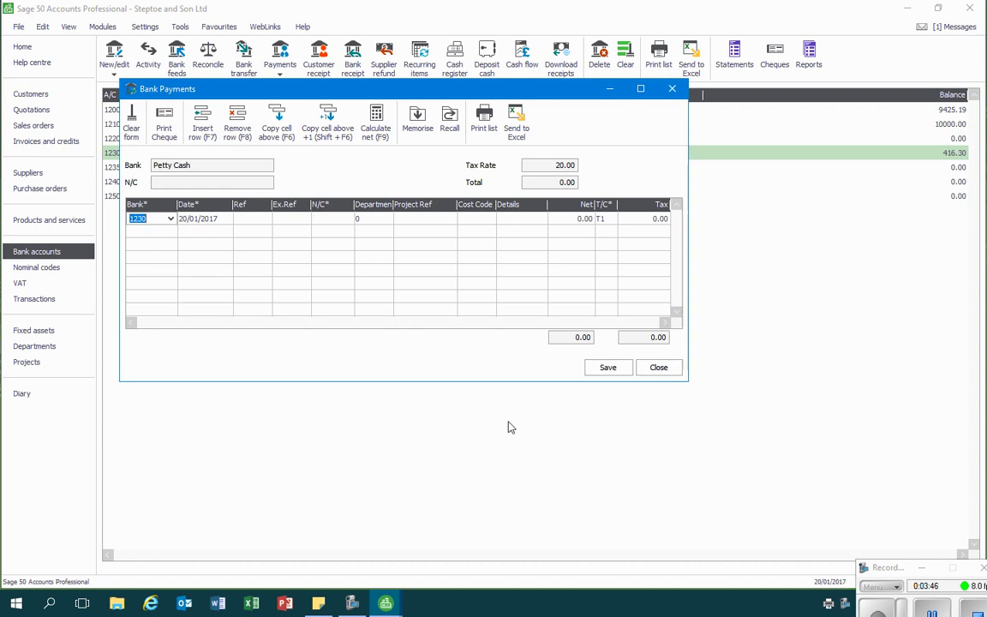
{"action": "left_click", "coordinate": [658, 367]}
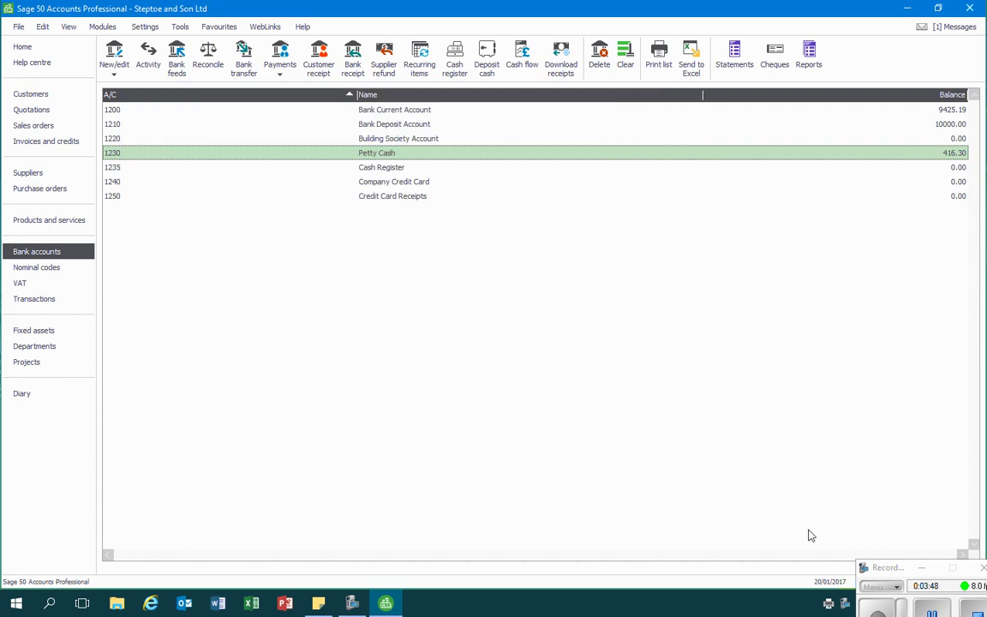